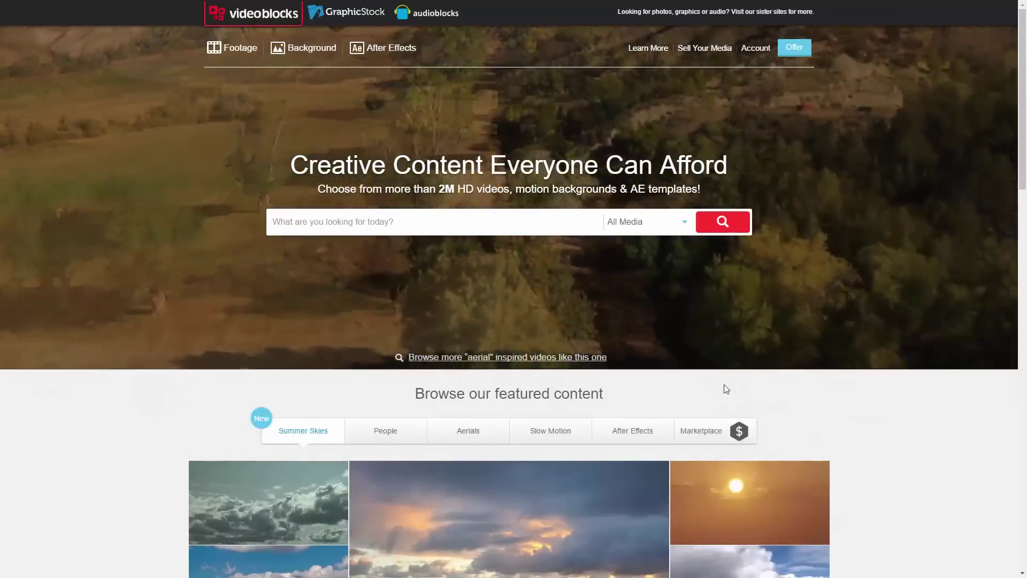
# Scroll the Videoblocks page and preview the After Effects template thumbnails.
pyautogui.scroll(-5, 726, 389)
pyautogui.scroll(-2, 726, 389)
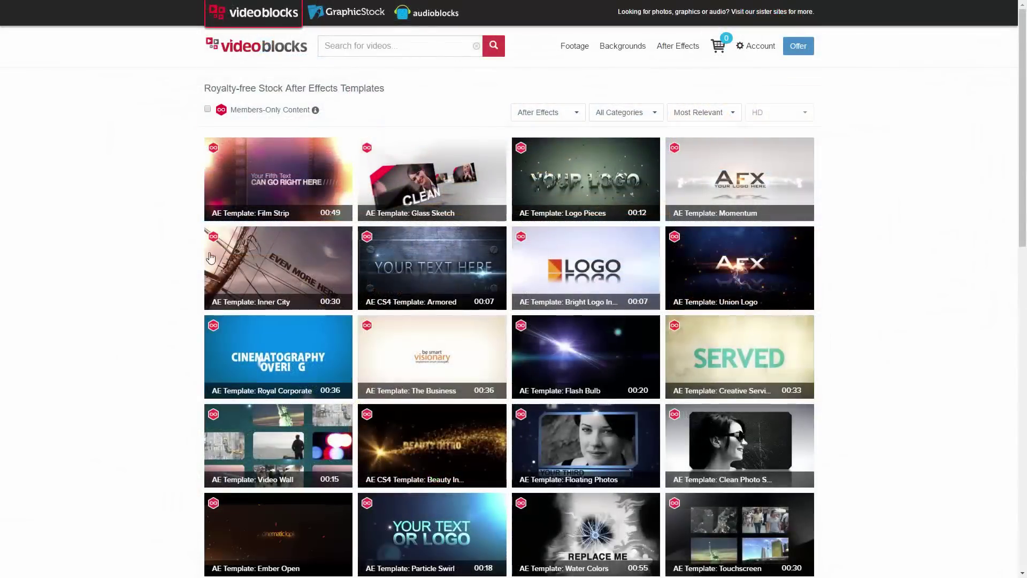
pyautogui.moveTo(242, 258)
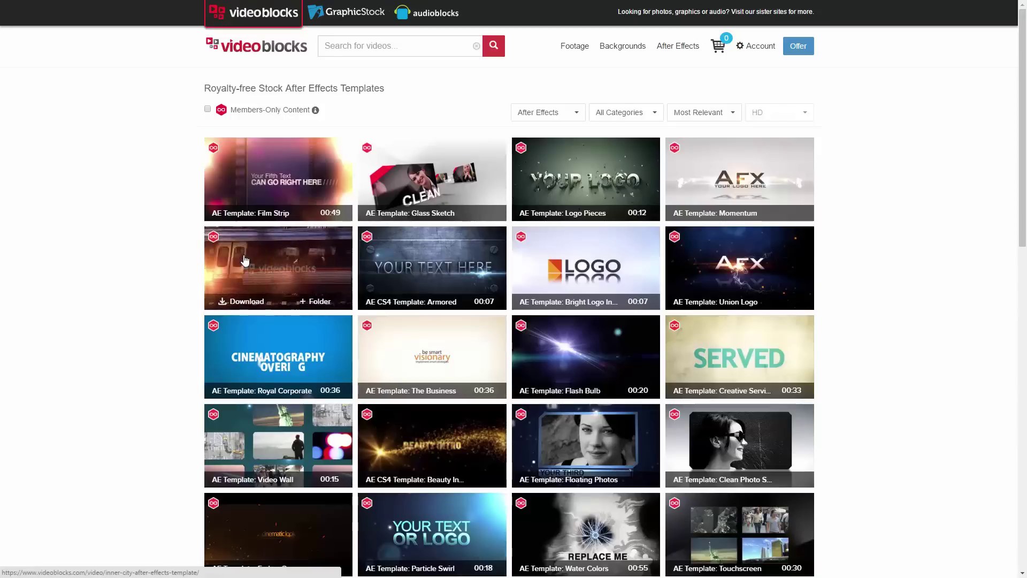
pyautogui.moveTo(247, 366)
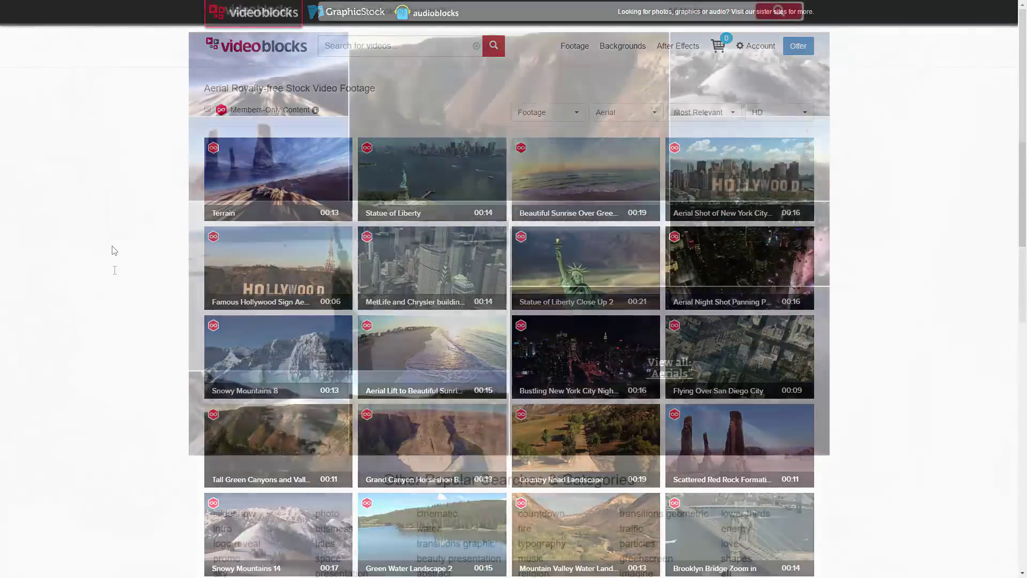
# Scroll the homepage to view the featured Aerials footage and popular search categories.
pyautogui.scroll(6, 113, 270)
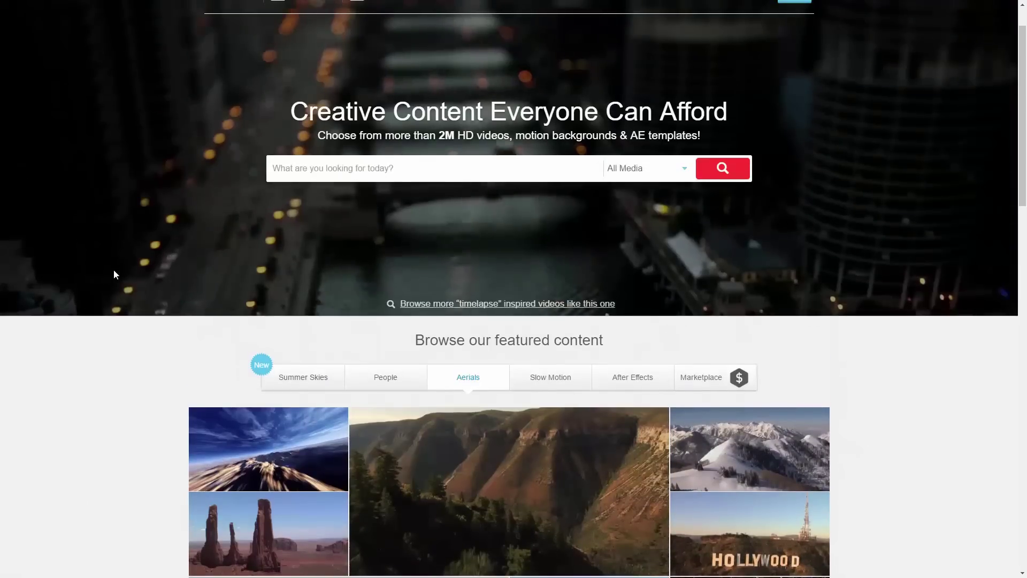
pyautogui.scroll(-5, 113, 274)
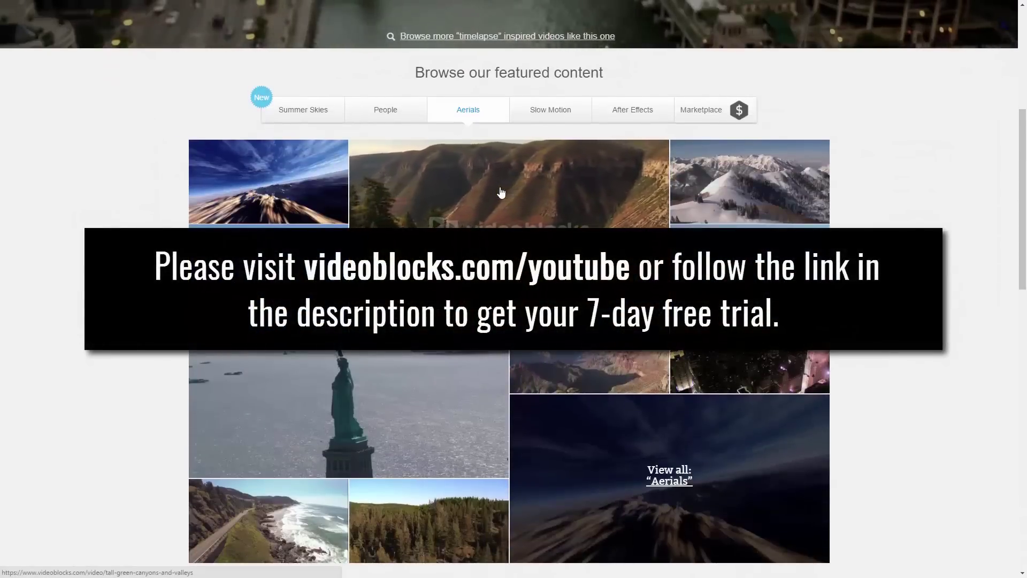
pyautogui.scroll(-2, 502, 192)
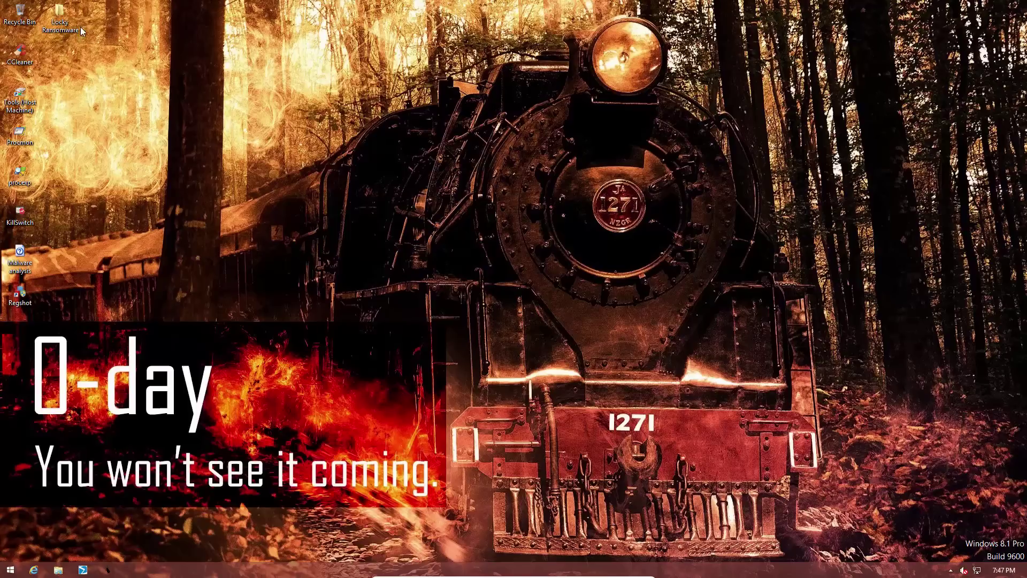
# Open the Locky Ransomware folder to view its single 21 KB JavaScript file, Report_2100.
pyautogui.doubleClick(60, 19)
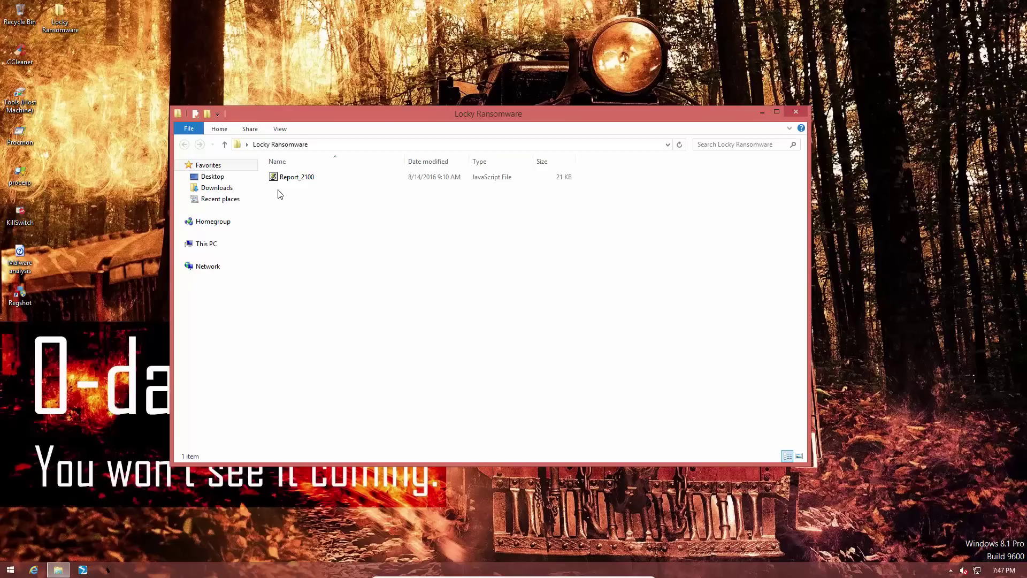
pyautogui.moveTo(294, 193); pyautogui.dragTo(517, 177)
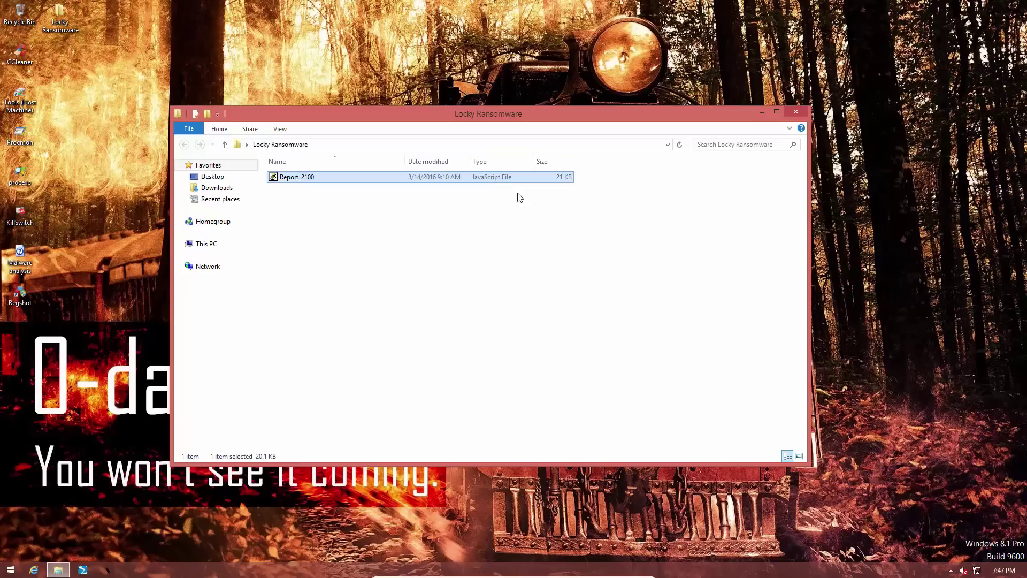
pyautogui.click(520, 198)
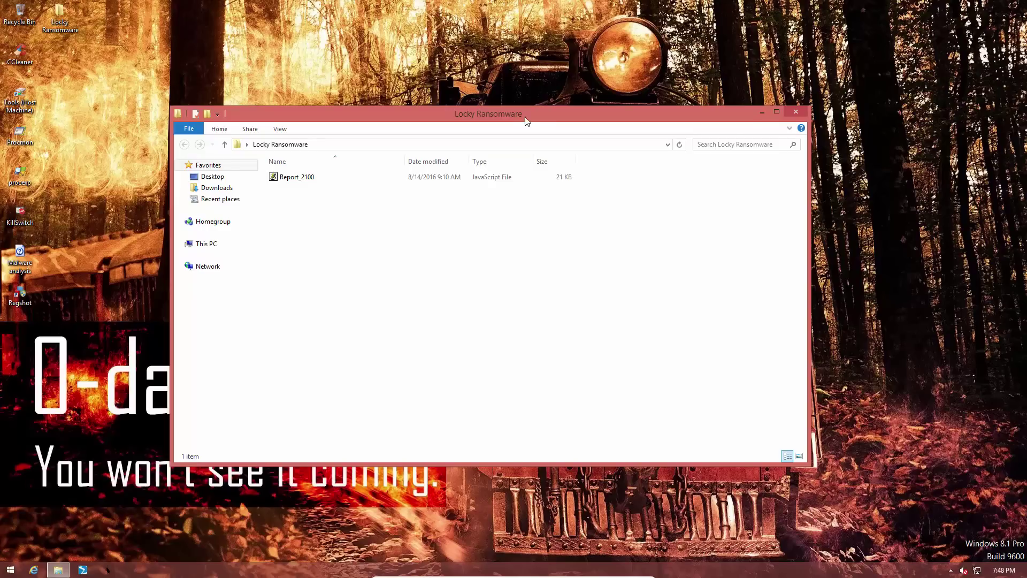
pyautogui.moveTo(526, 116); pyautogui.dragTo(568, 123)
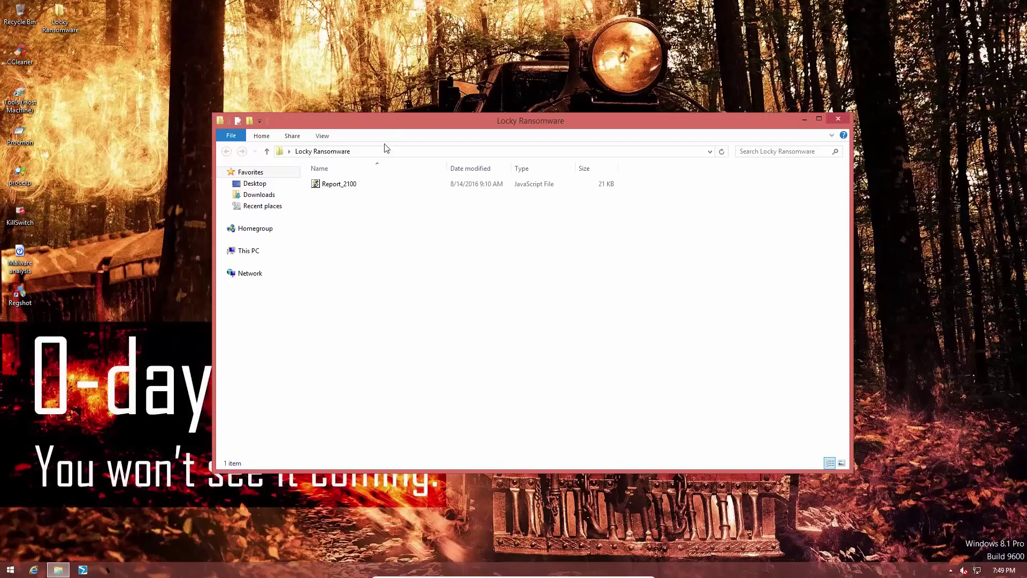
# Launch COMODO KillSwitch and Regshot, approving both admin prompts.
pyautogui.moveTo(392, 128); pyautogui.dragTo(434, 111)
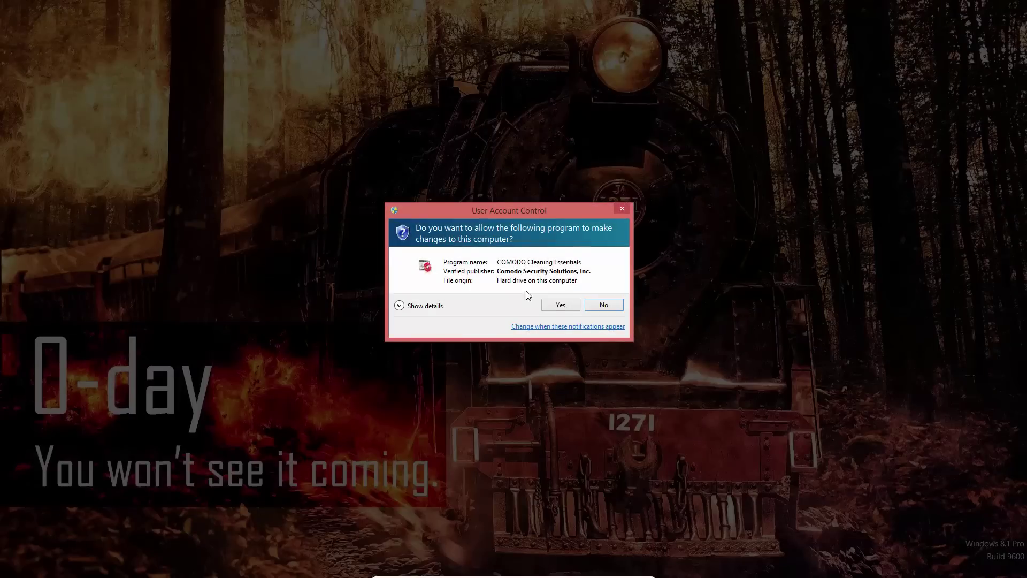
pyautogui.click(554, 303)
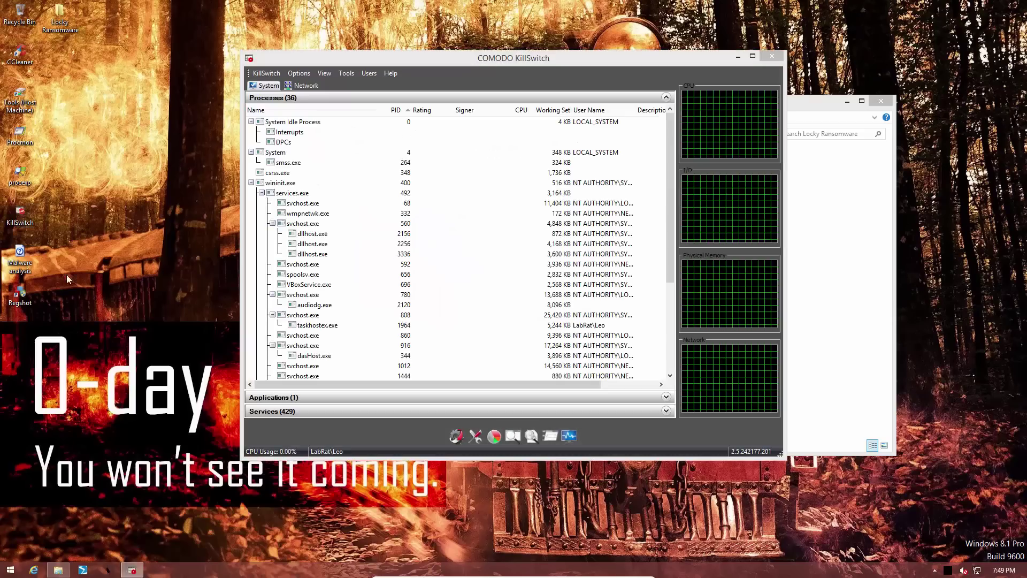
pyautogui.doubleClick(24, 296)
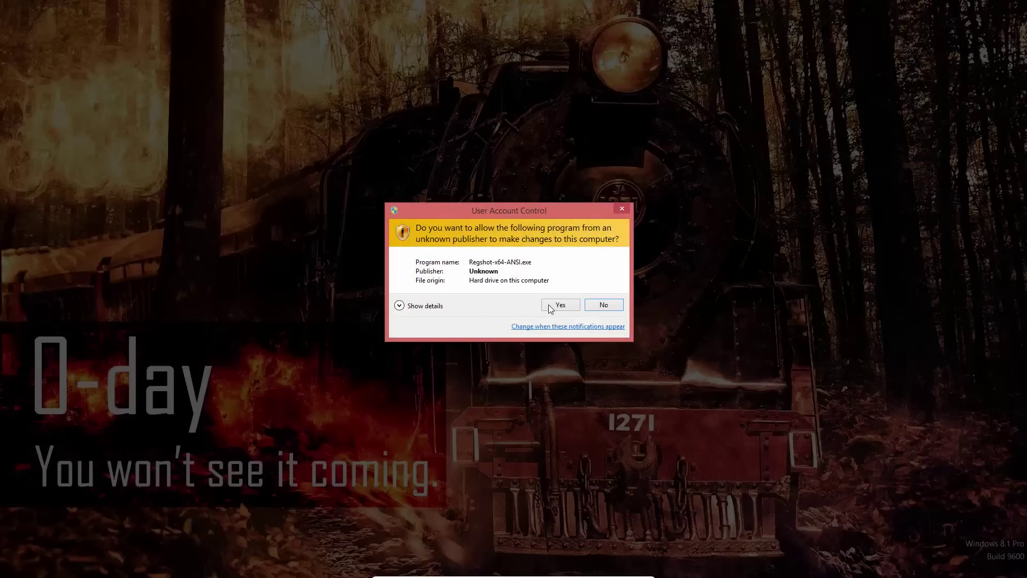
pyautogui.click(554, 304)
# Place KillSwitch on the right and Regshot at upper left, and enable Regshot's C:\ directory scan.
pyautogui.click(354, 181)
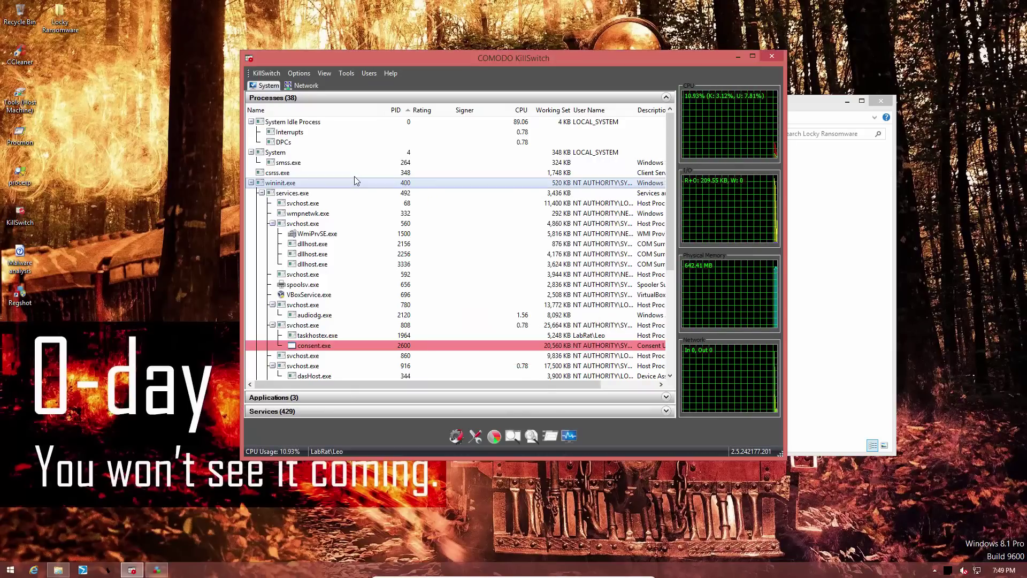
pyautogui.moveTo(555, 56); pyautogui.dragTo(1025, 111)
pyautogui.moveTo(498, 210); pyautogui.dragTo(147, 117)
pyautogui.click(380, 102)
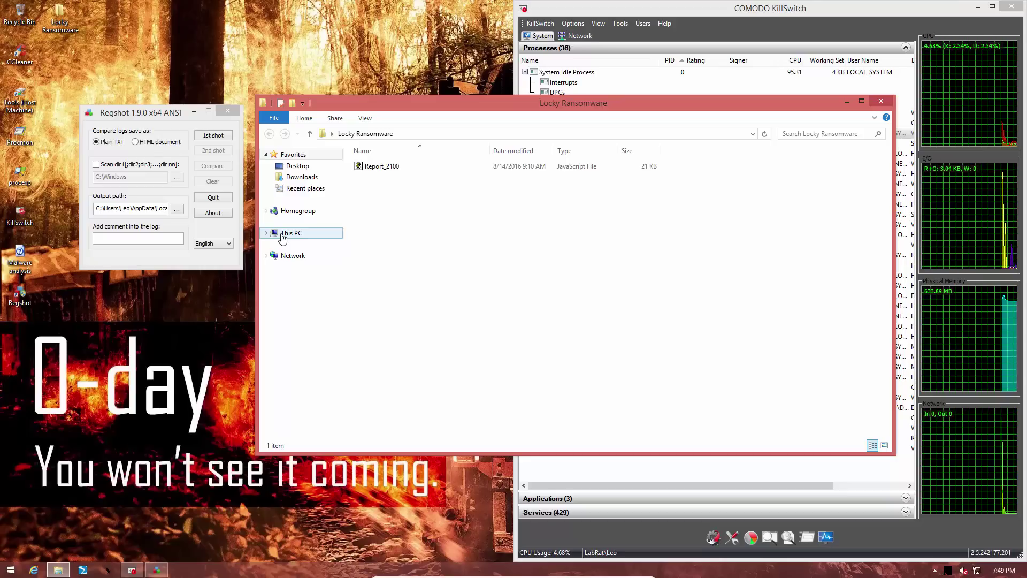
pyautogui.click(97, 164)
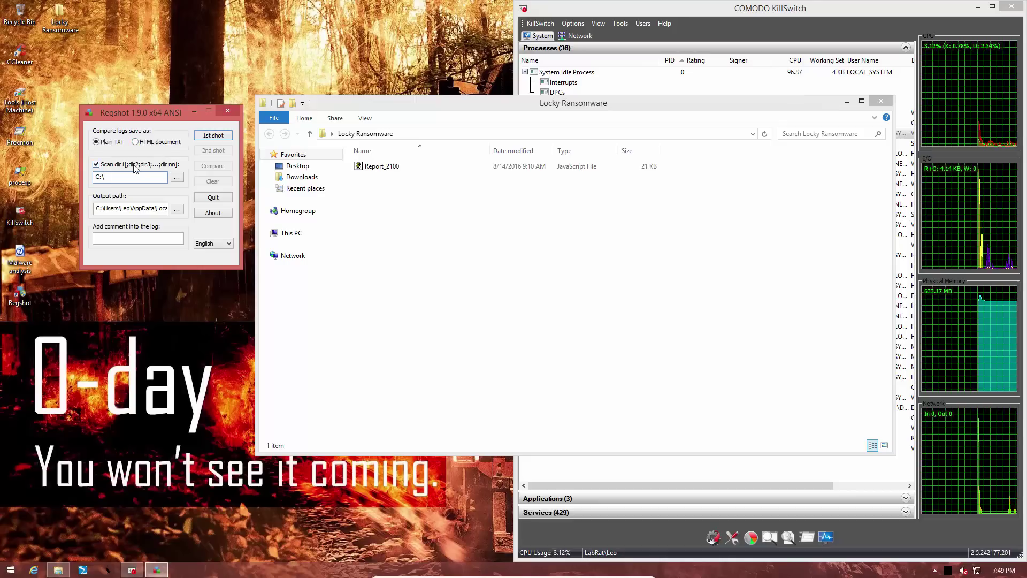
# Take Regshot's first shot, recording 20547 folders and 94747 files, then shift the folder window left.
pyautogui.click(221, 137)
pyautogui.click(224, 142)
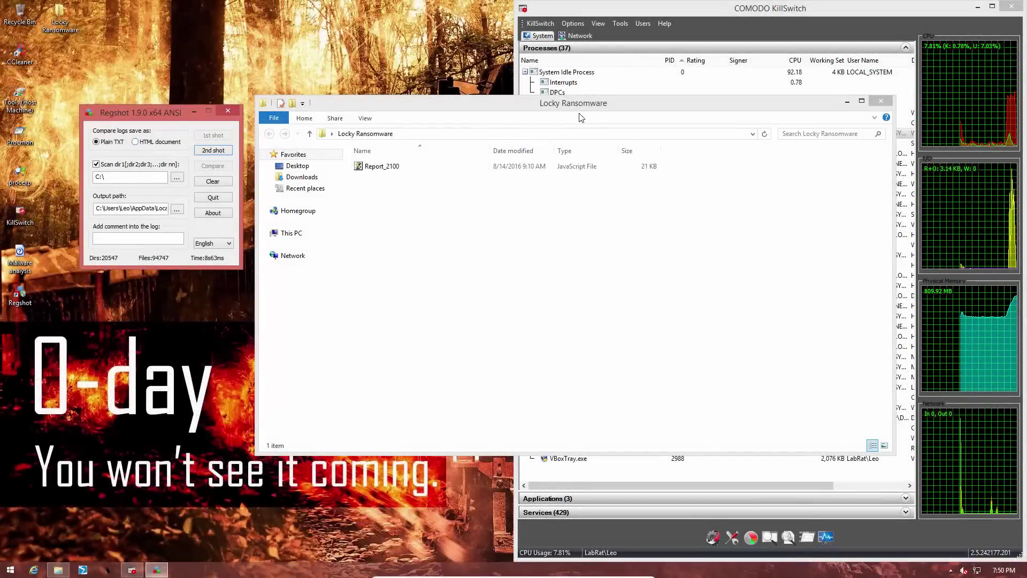
pyautogui.moveTo(577, 109); pyautogui.dragTo(496, 104)
# Run the Report_2100 JavaScript downloader from the Locky Ransomware folder.
pyautogui.click(293, 163)
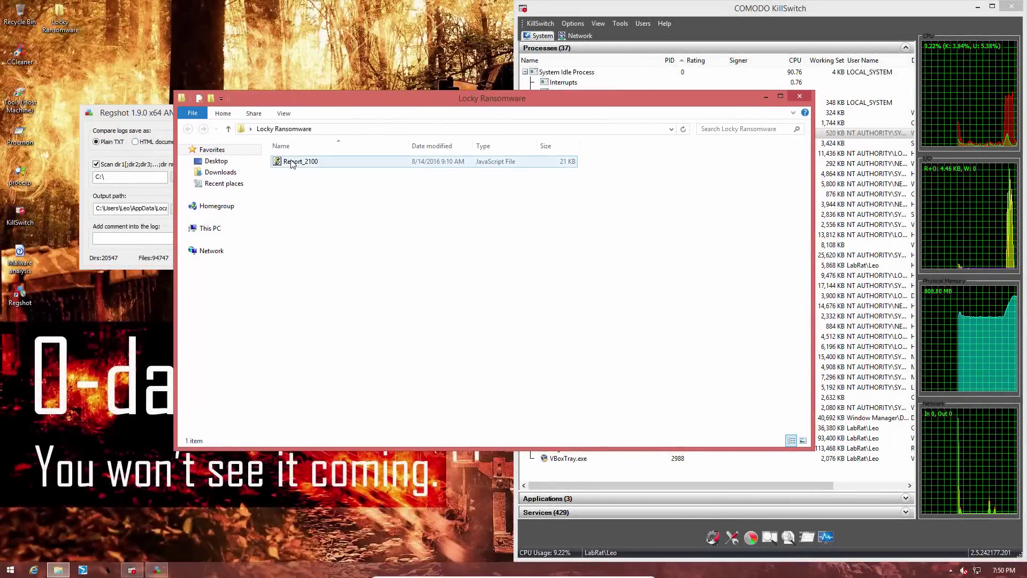
pyautogui.click(299, 188)
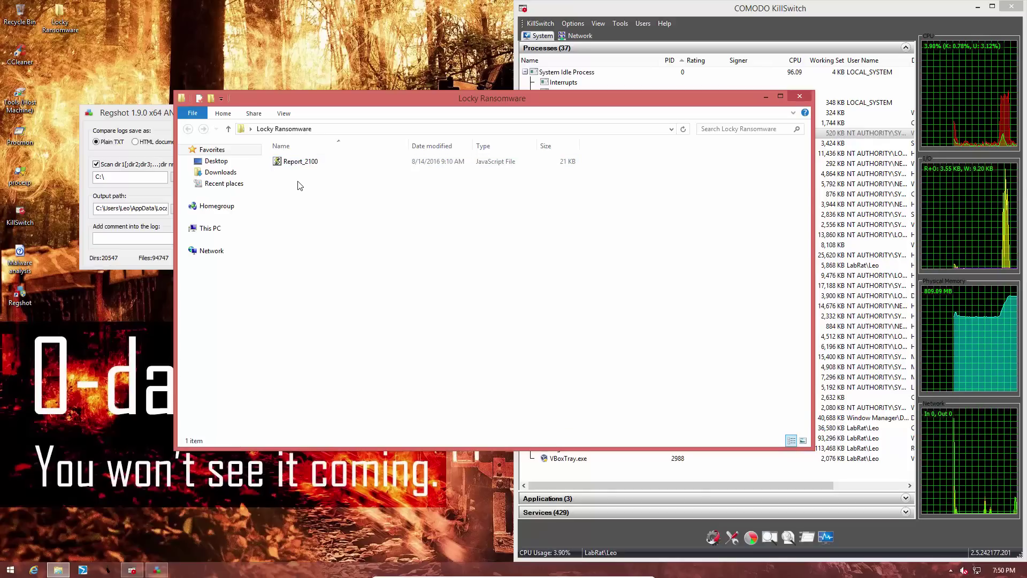
pyautogui.click(298, 166)
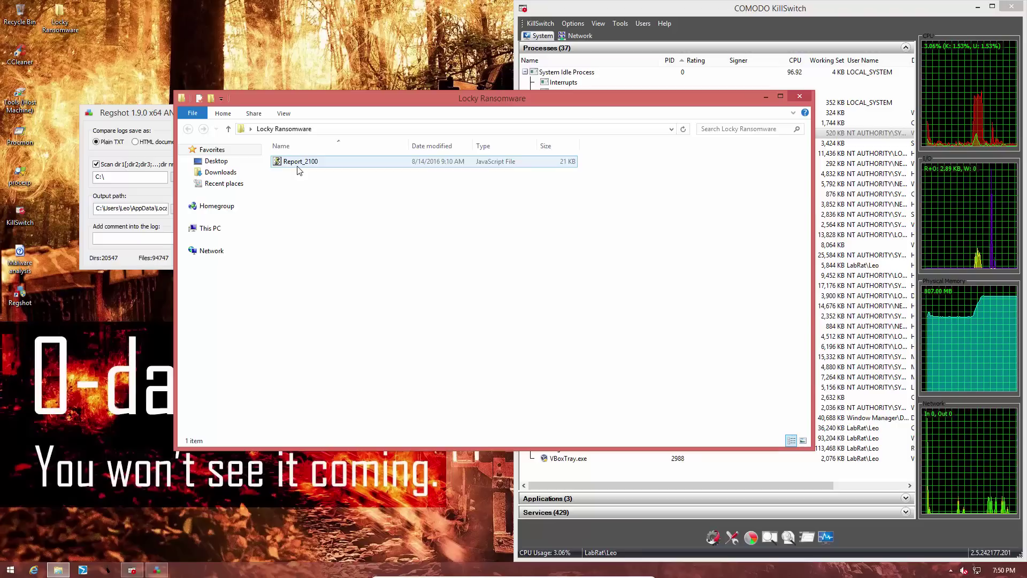
pyautogui.doubleClick(298, 165)
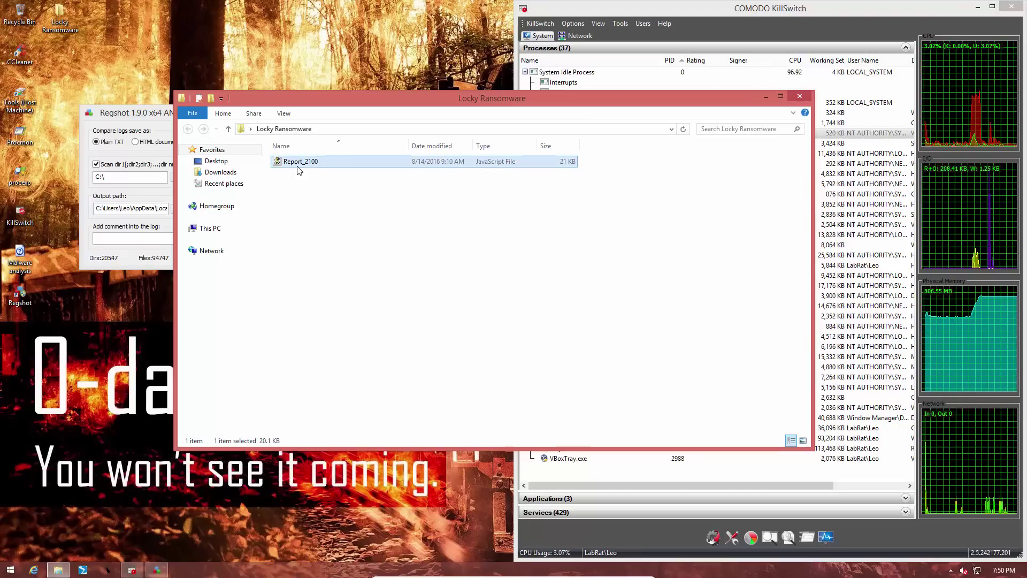
# Inspect wscript.exe and its spawned nLEycUzlBK.exe *32 child in KillSwitch's process tree.
pyautogui.click(566, 468)
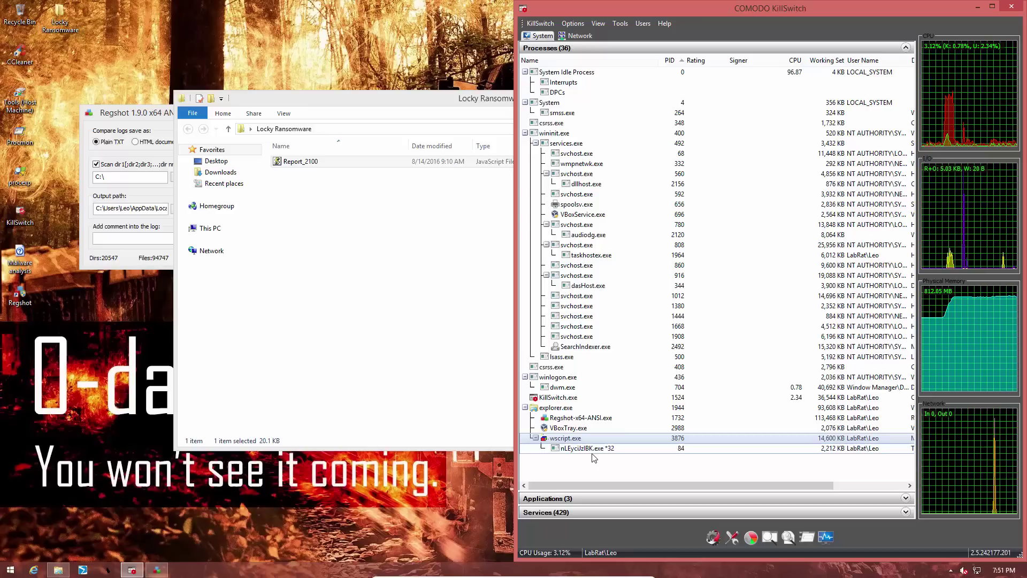
pyautogui.click(592, 451)
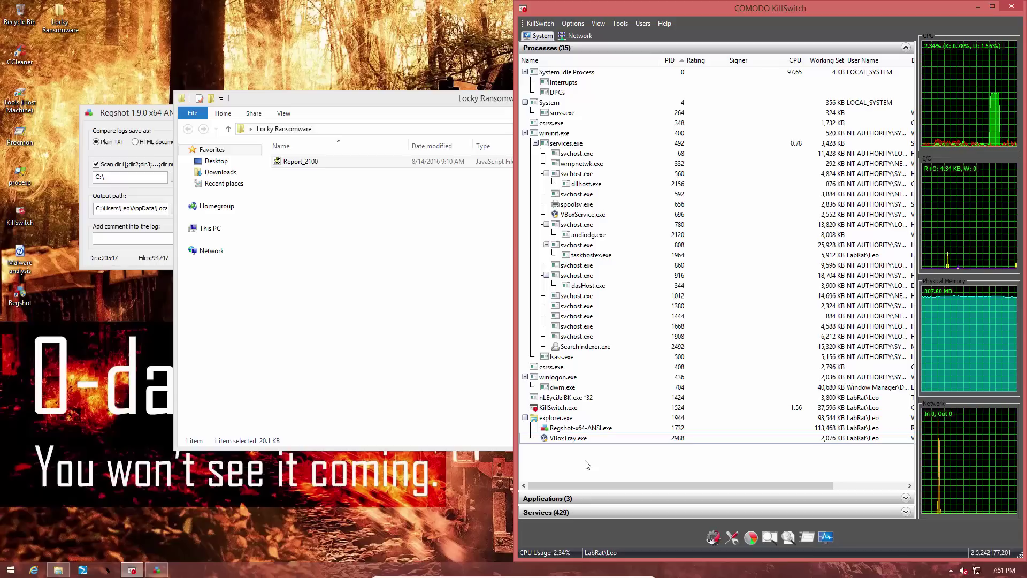
pyautogui.click(279, 309)
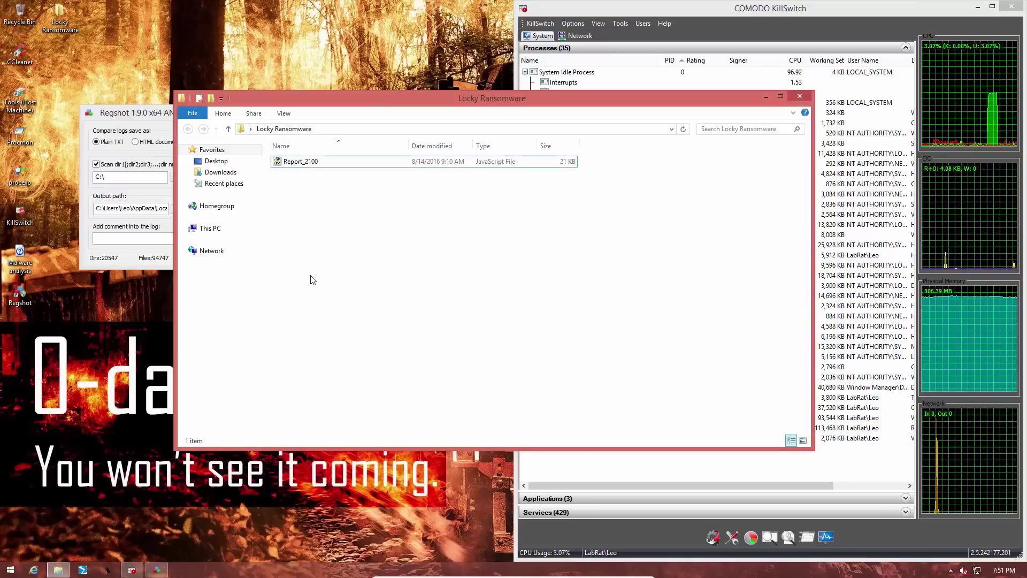
# Permanently delete Report_2100, close the emptied folder, and select the spawned executable in KillSwitch.
pyautogui.click(325, 162)
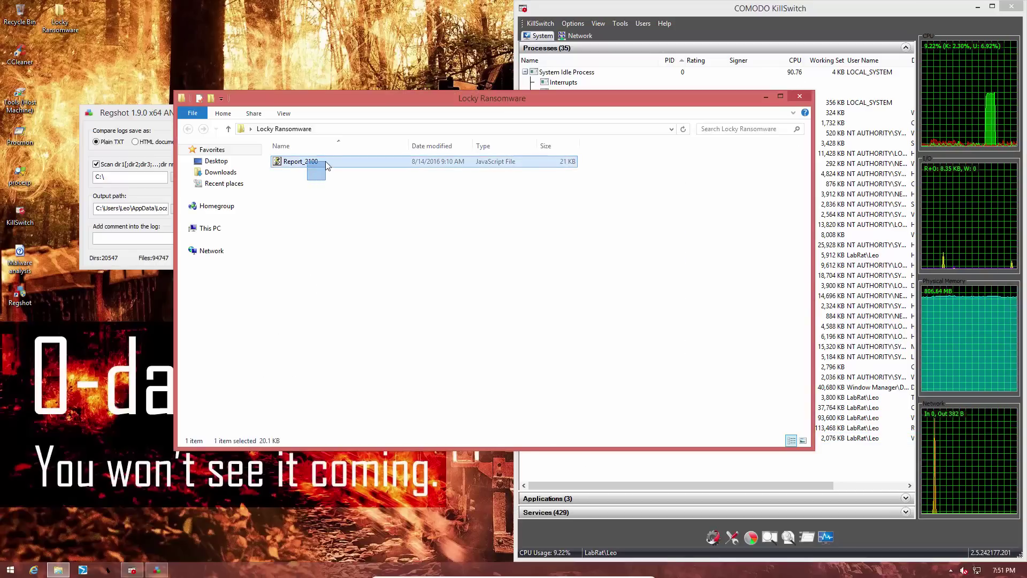
pyautogui.click(394, 79)
pyautogui.hotkey('shift', 'Delete')
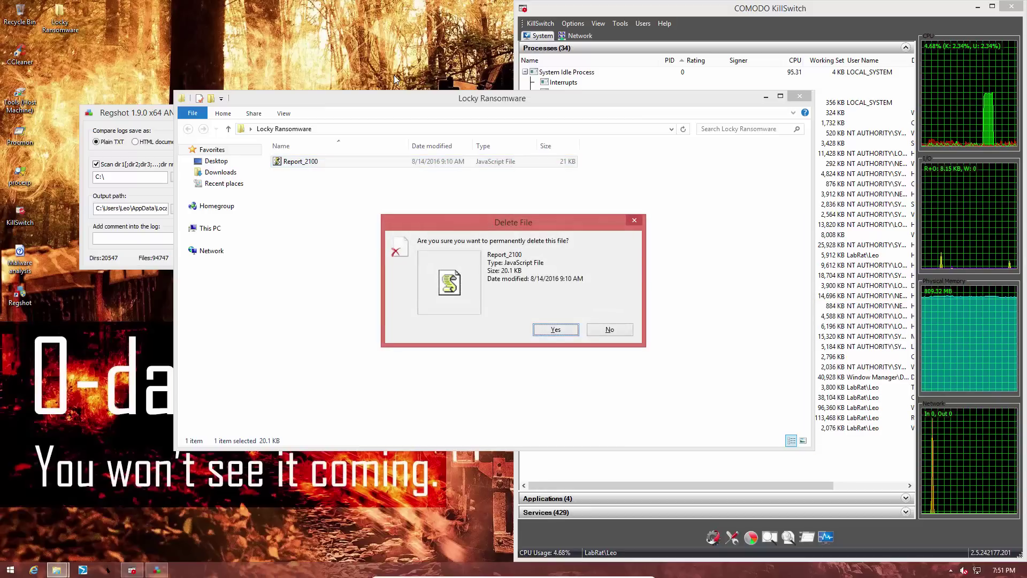
pyautogui.press('Return')
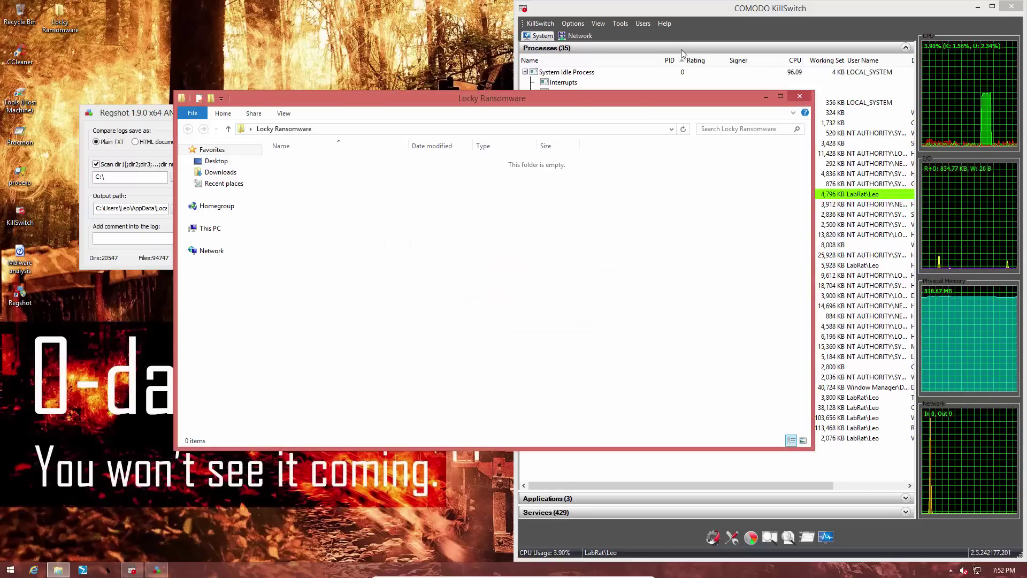
pyautogui.click(799, 96)
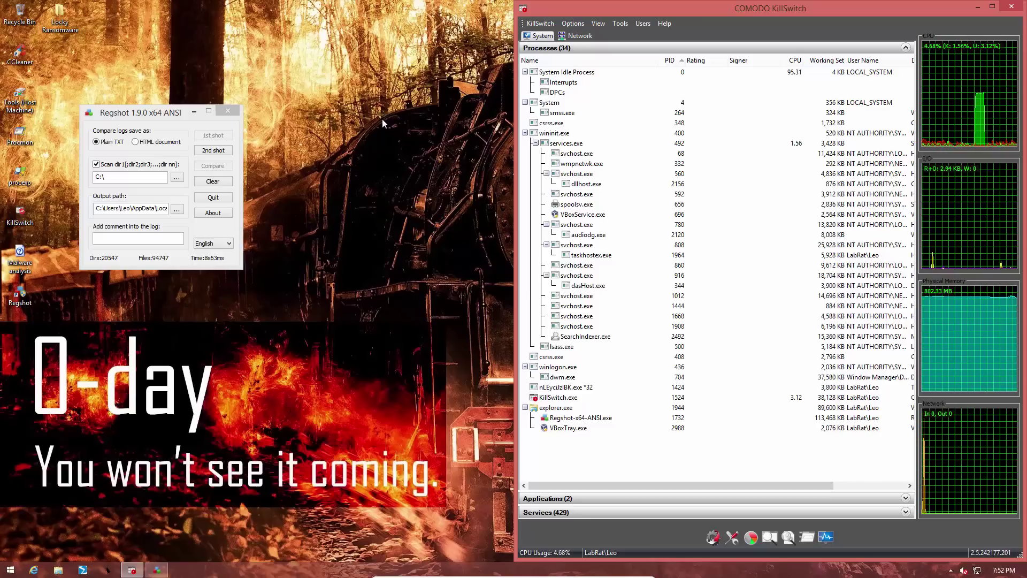
pyautogui.click(536, 386)
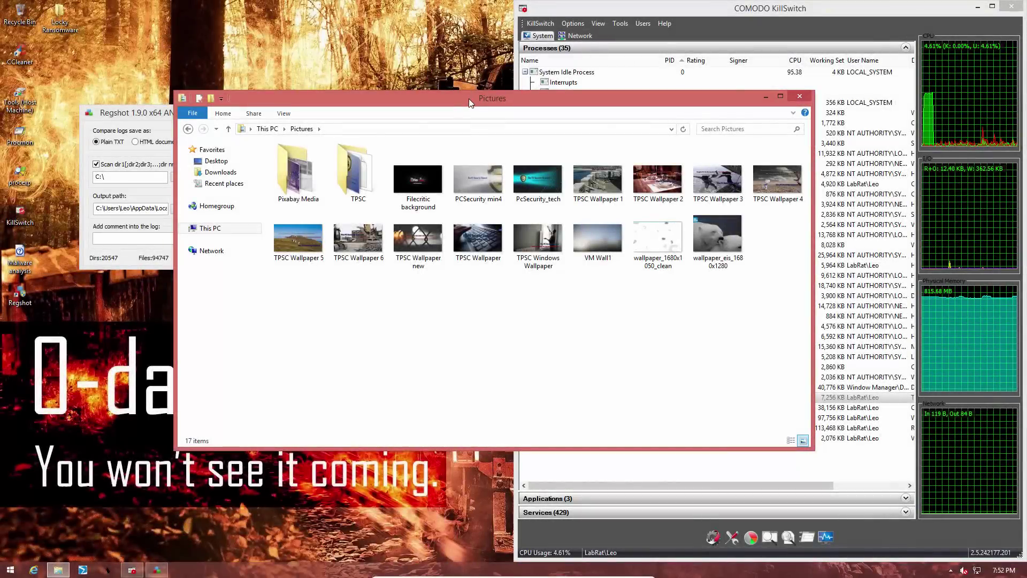
# Move the Pictures window left while Locky's _HELP_instructions ransom note opens.
pyautogui.moveTo(469, 98); pyautogui.dragTo(413, 95)
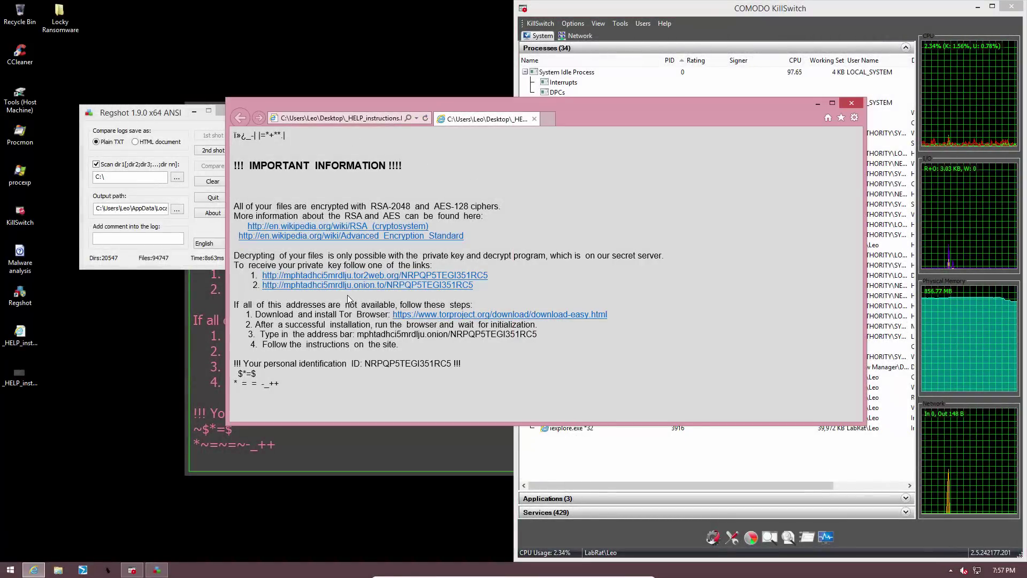
# Close the ransom note and KillSwitch, select the desktop HELP files, and move Regshot upper right.
pyautogui.hotkey('alt', 'F4')
pyautogui.moveTo(59, 338); pyautogui.dragTo(19, 398)
pyautogui.click(36, 415)
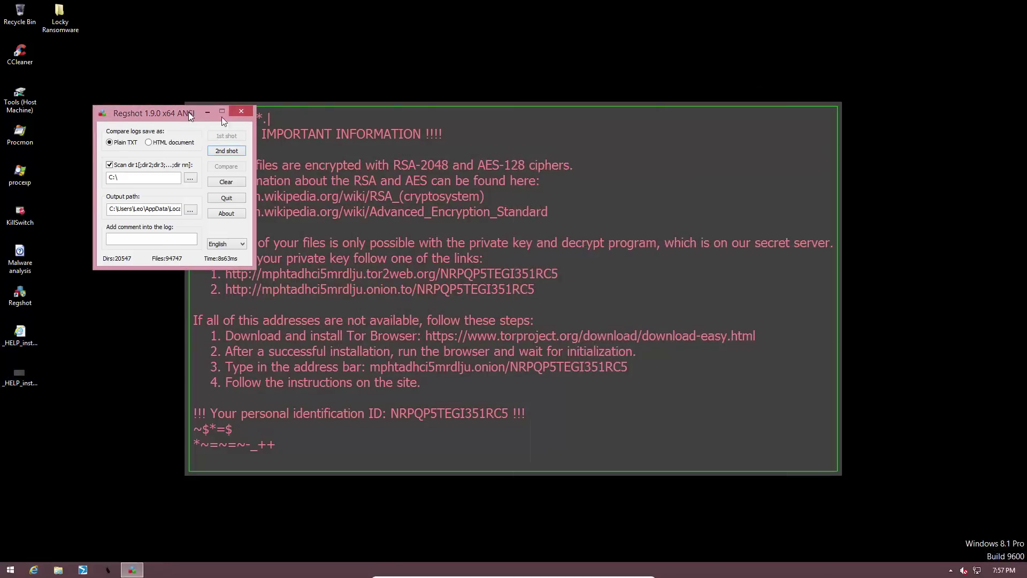
pyautogui.moveTo(188, 111); pyautogui.dragTo(784, 130)
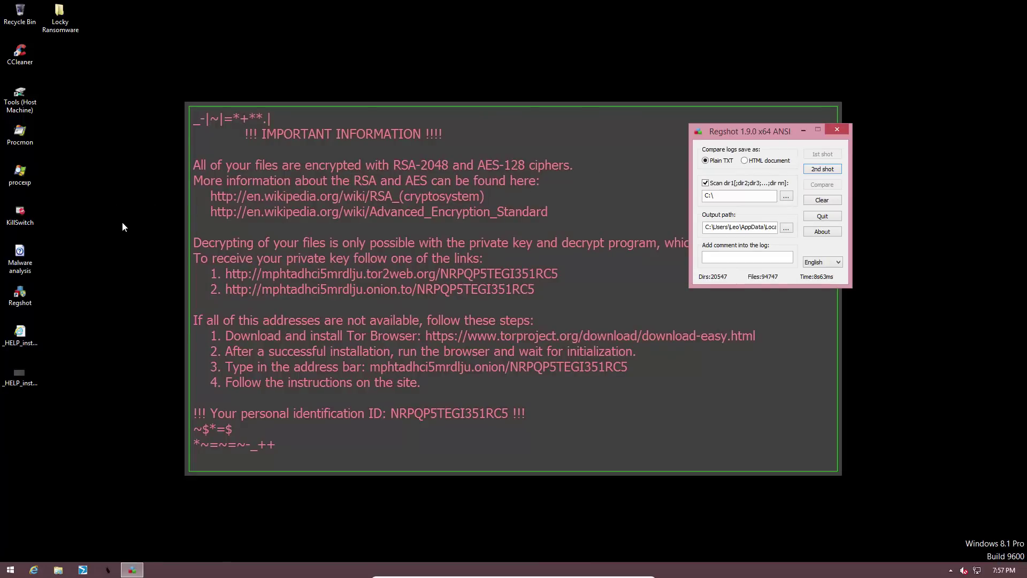
# Browse Pictures, TPSC and a TPSC subfolder to see the encrypted .zepto files and HELP note.
pyautogui.click(59, 570)
pyautogui.doubleClick(517, 198)
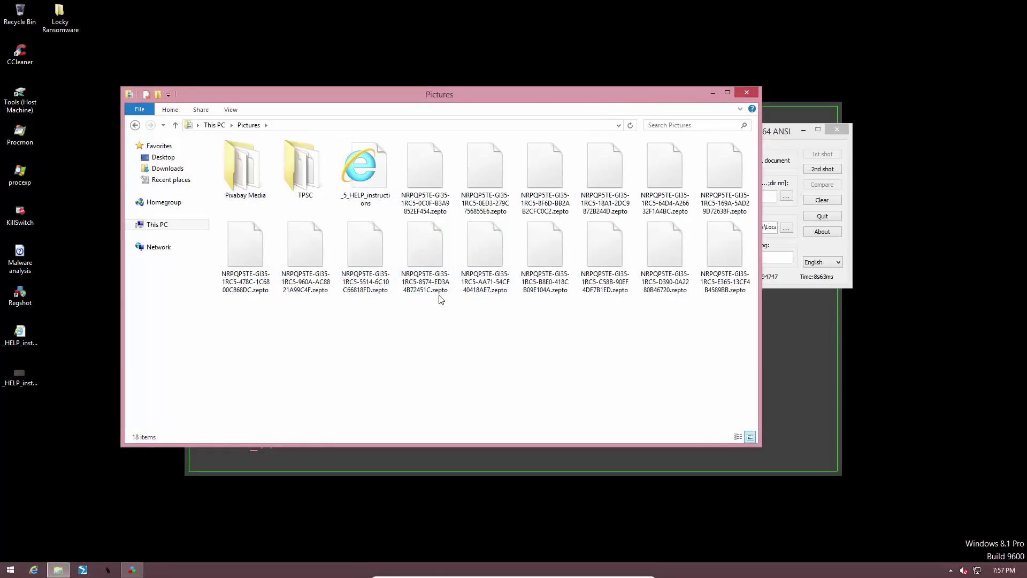
pyautogui.doubleClick(308, 177)
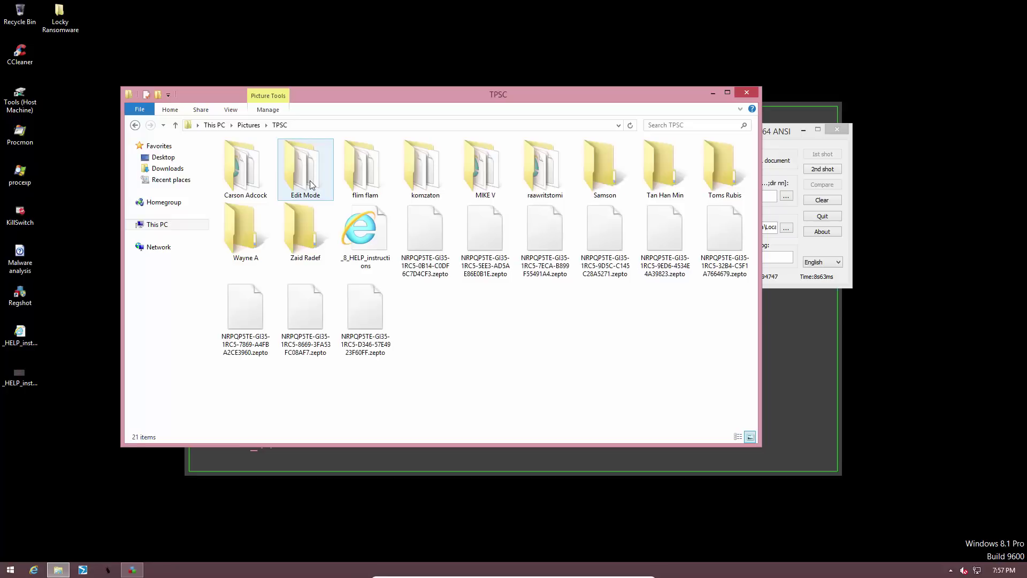
pyautogui.doubleClick(316, 245)
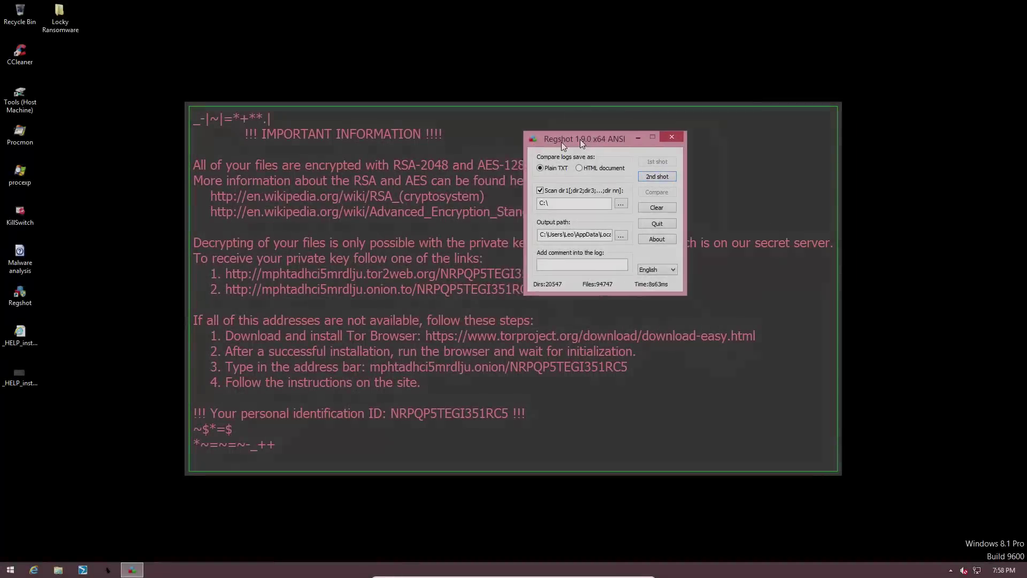
# Take Regshot's second shot and compare: 16 keys added, 1 value deleted, 52 values added.
pyautogui.moveTo(561, 143); pyautogui.dragTo(597, 151)
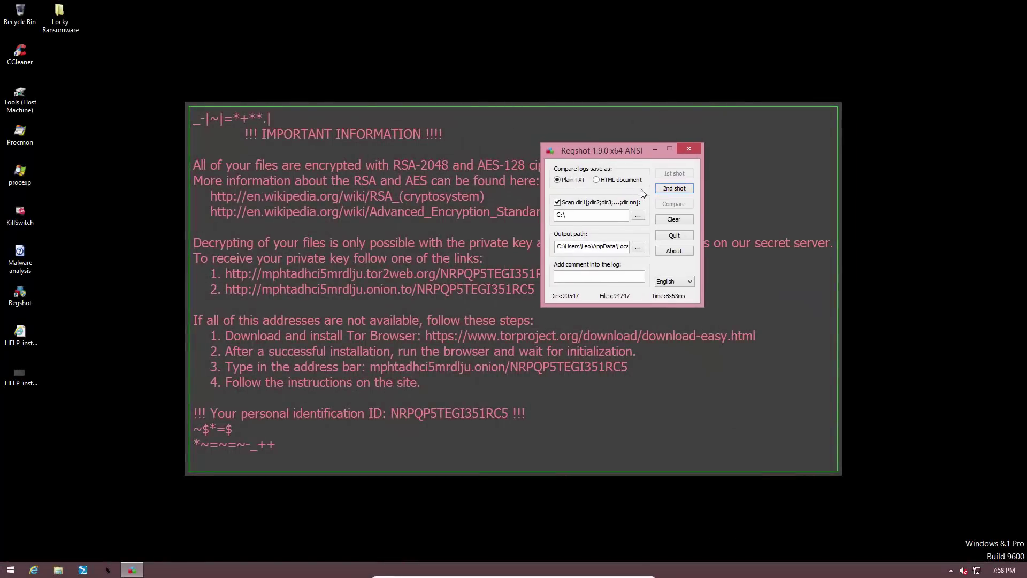
pyautogui.click(670, 192)
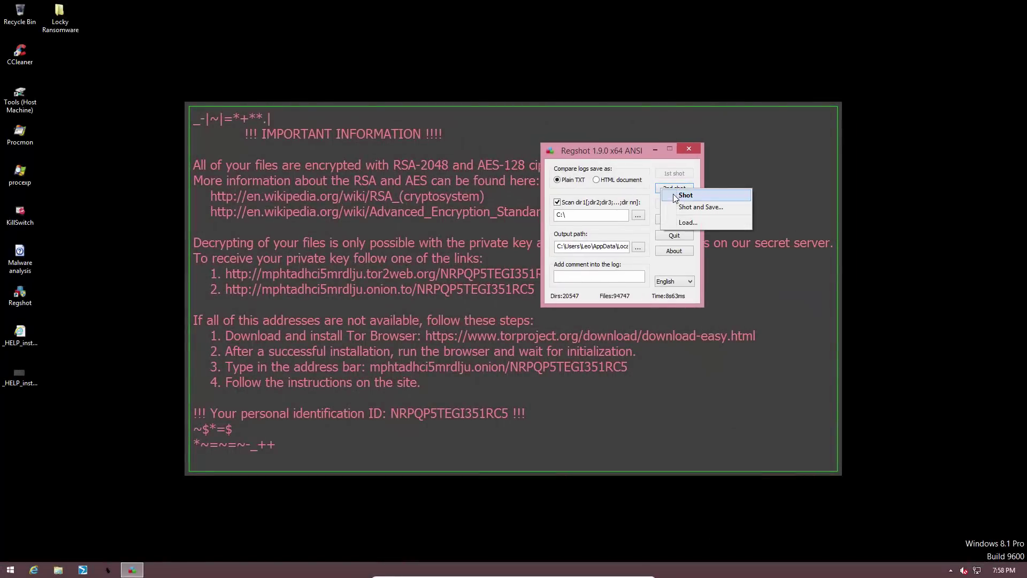
pyautogui.click(673, 195)
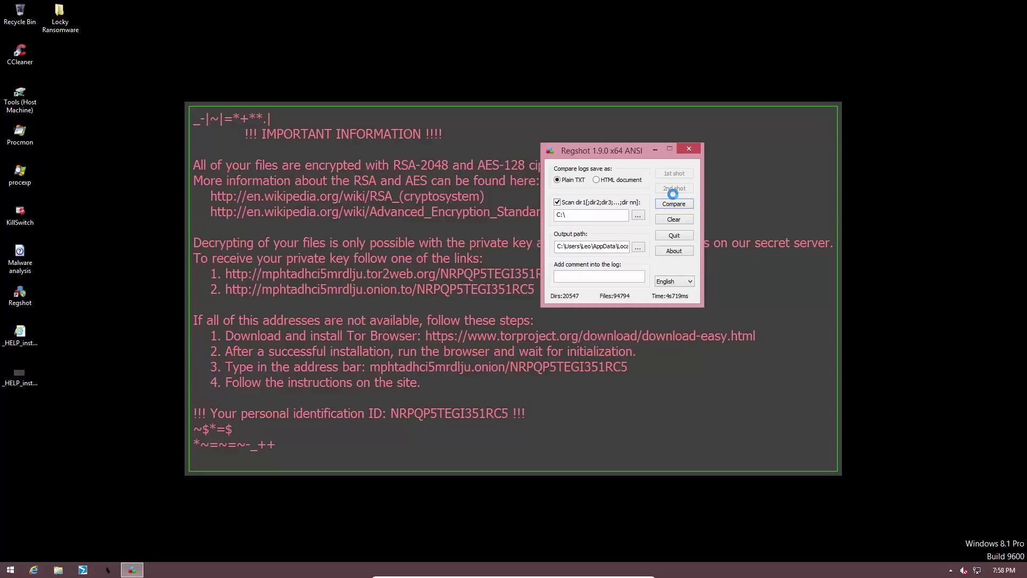
pyautogui.click(674, 203)
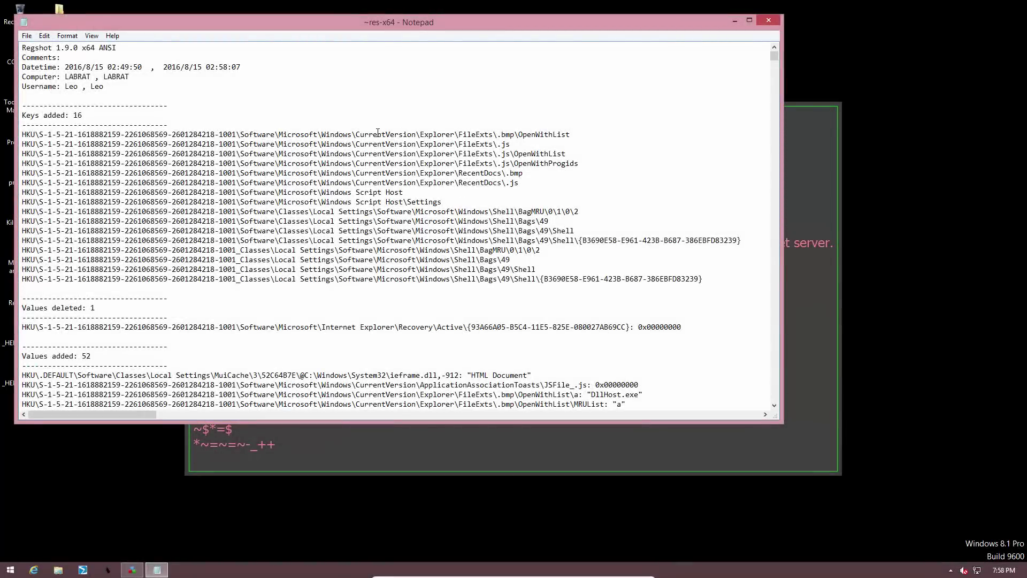
pyautogui.moveTo(321, 192); pyautogui.dragTo(404, 193)
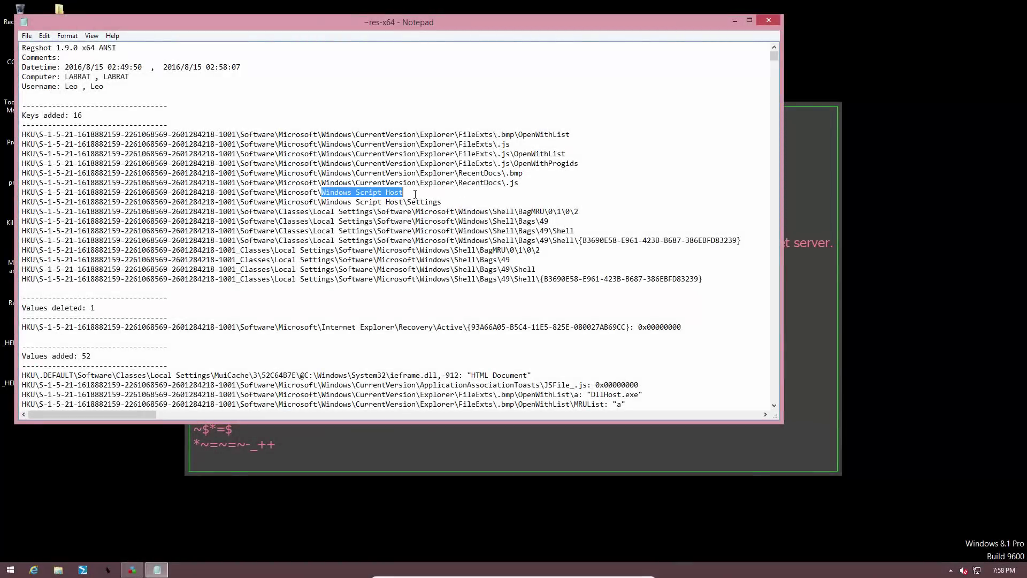
pyautogui.click(296, 221)
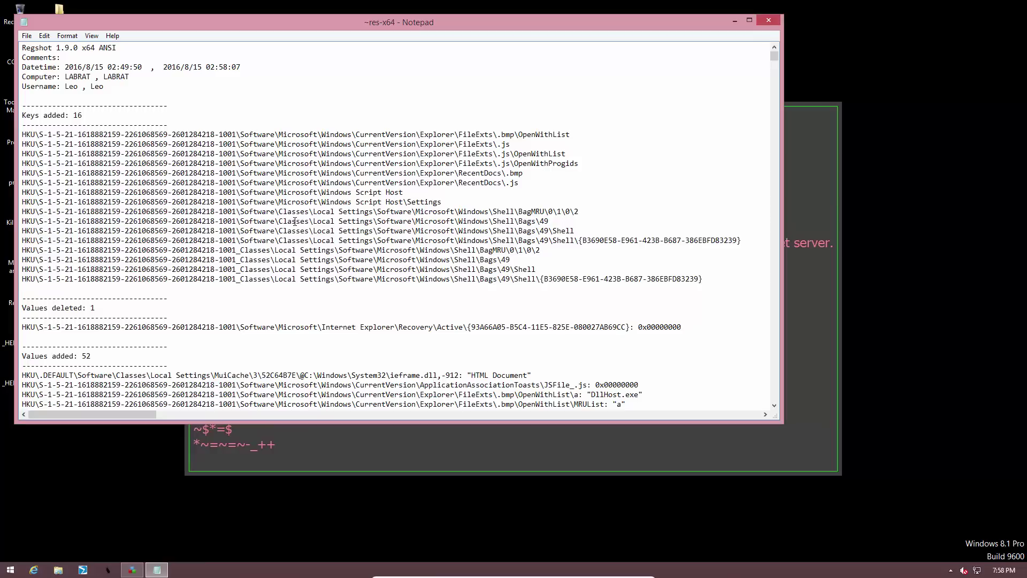
pyautogui.scroll(-20, 296, 221)
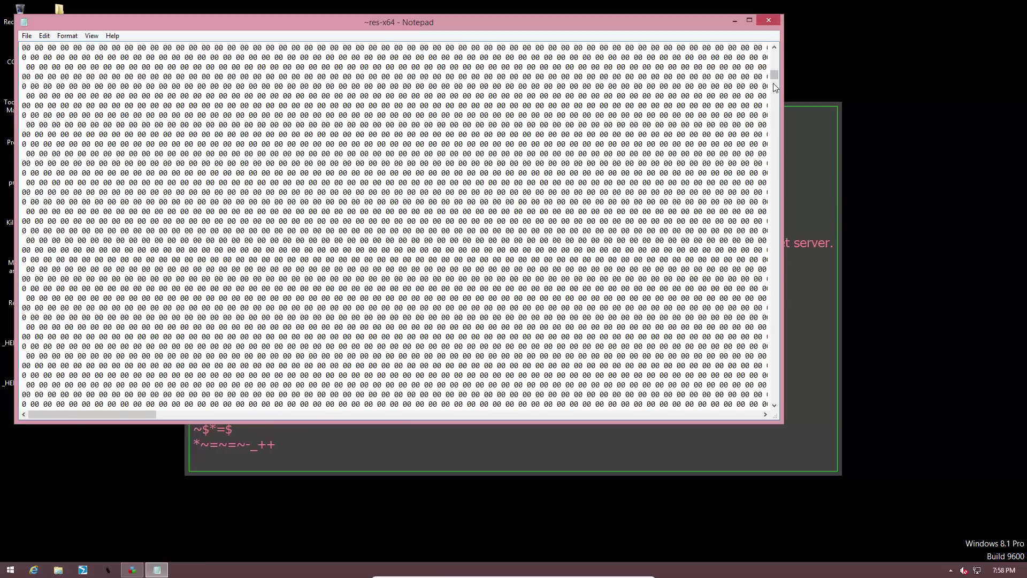
pyautogui.moveTo(774, 75); pyautogui.dragTo(775, 355)
pyautogui.scroll(1, 326, 264)
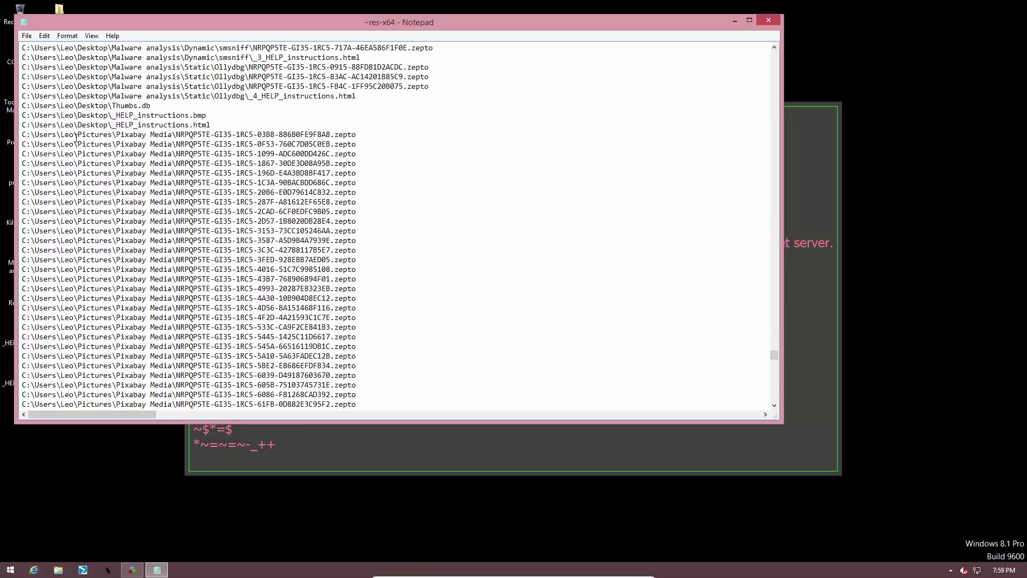
pyautogui.scroll(11, 80, 136)
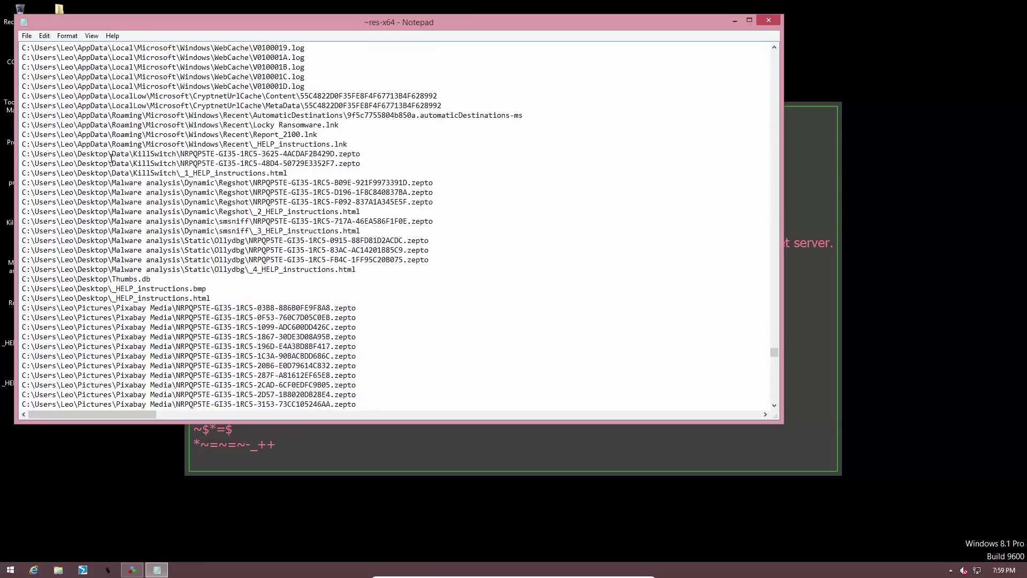
pyautogui.scroll(5, 111, 158)
pyautogui.scroll(-13, 111, 158)
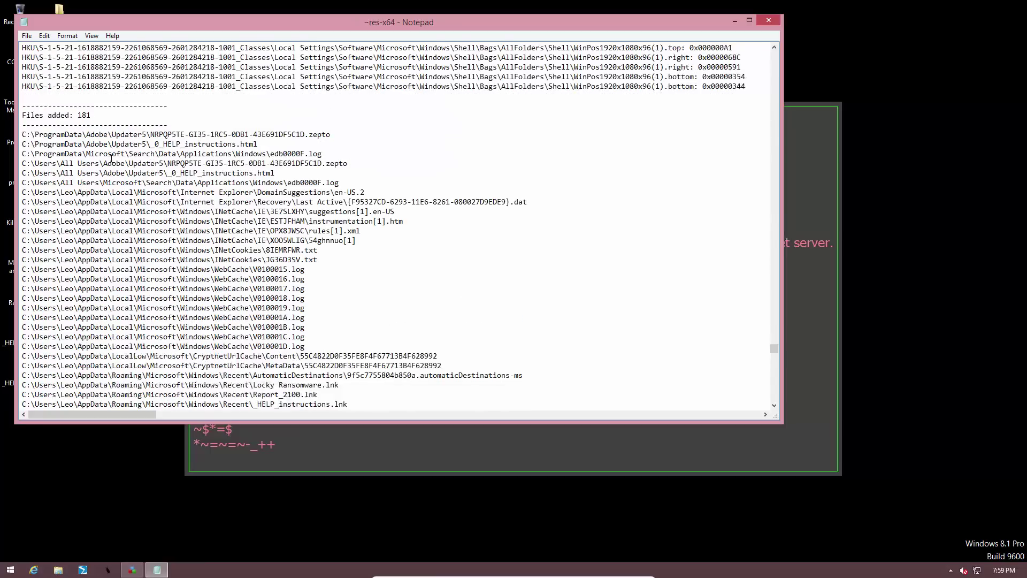
pyautogui.scroll(-20, 110, 158)
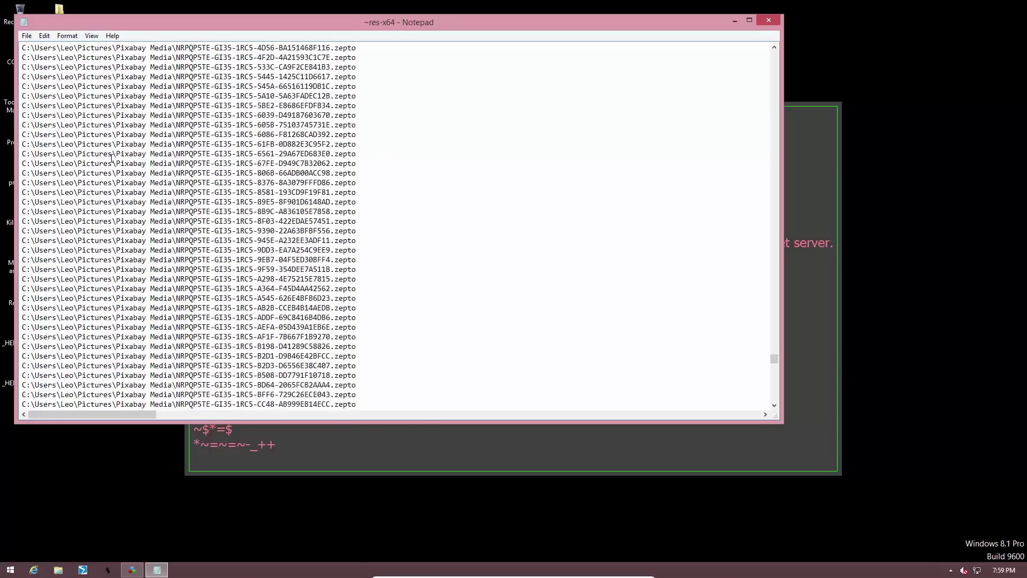
pyautogui.scroll(-7, 146, 195)
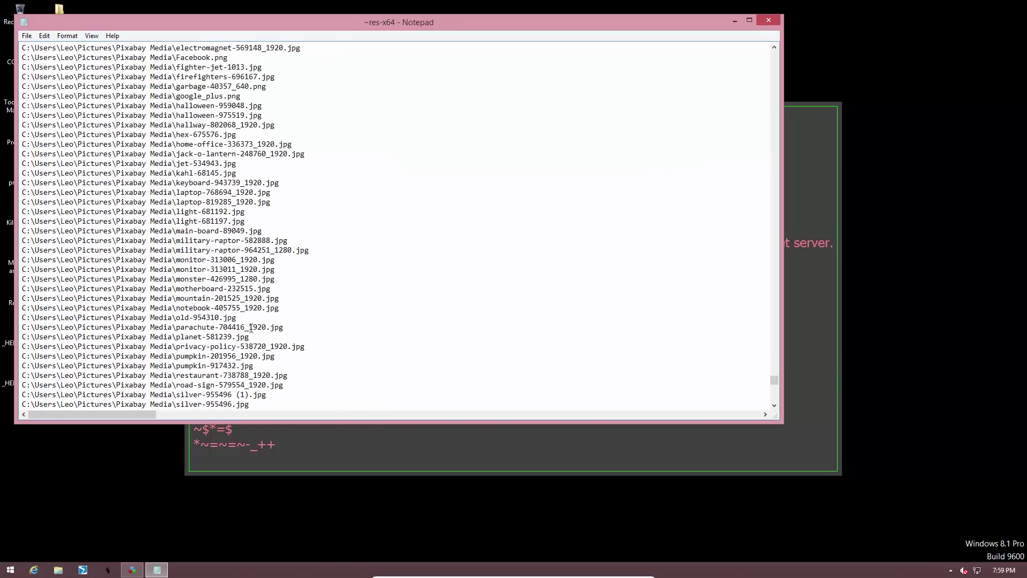
pyautogui.moveTo(310, 300); pyautogui.dragTo(247, 201)
pyautogui.click(350, 259)
# Scroll down the Regshot comparison log, ending on Locky's ransom-note wallpaper on the desktop.
pyautogui.scroll(-6, 350, 262)
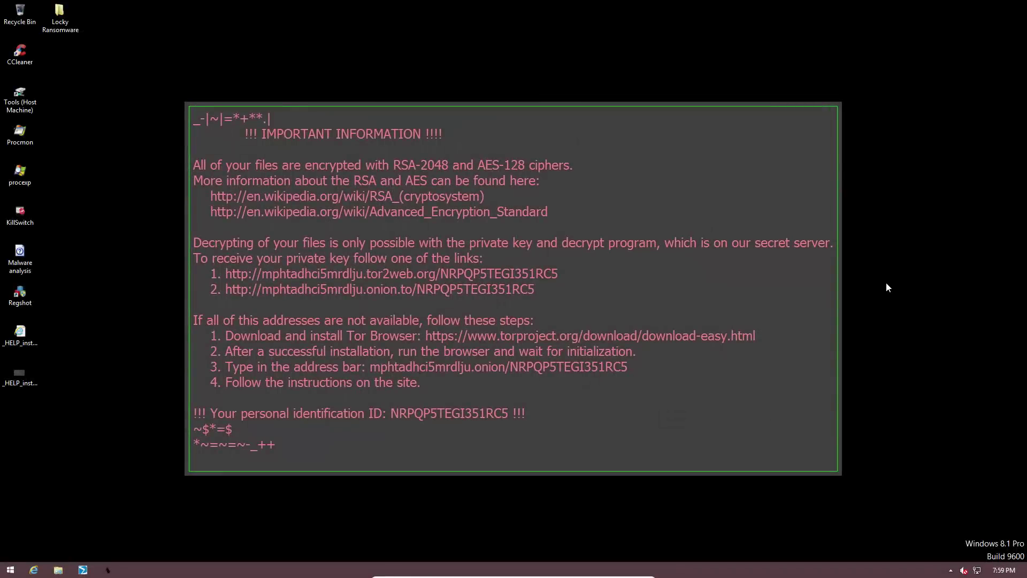